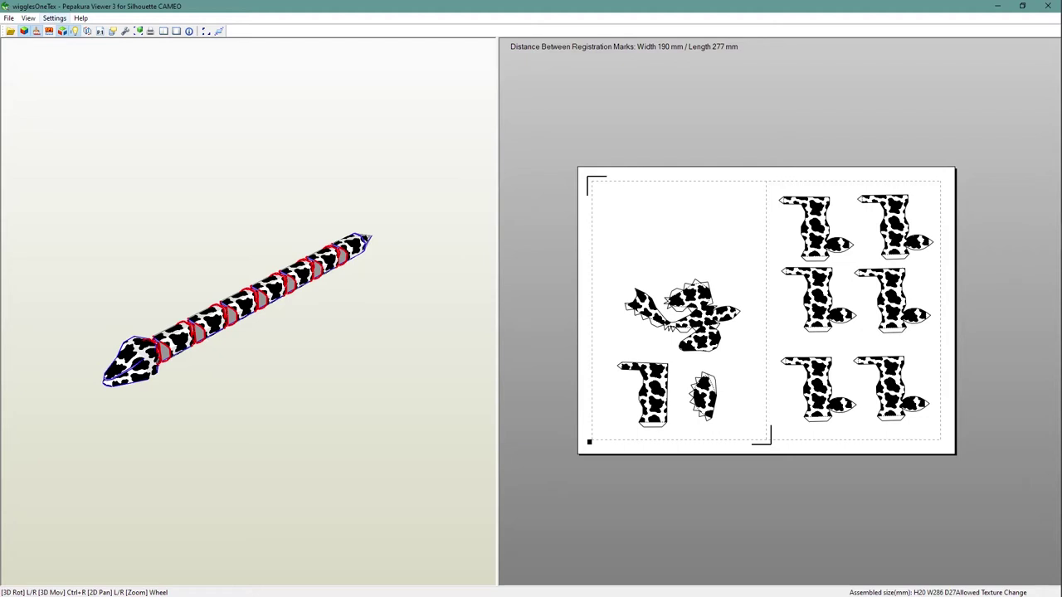
# - Set the cow image as the texture image of Material.001 in the texture settings
pyautogui.click(54, 17)
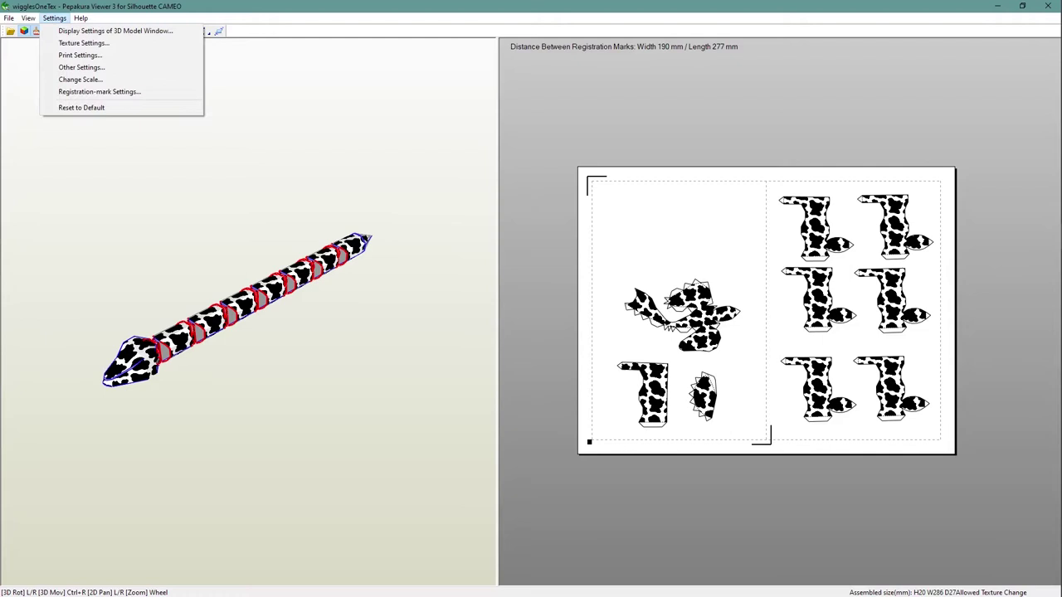
pyautogui.click(75, 40)
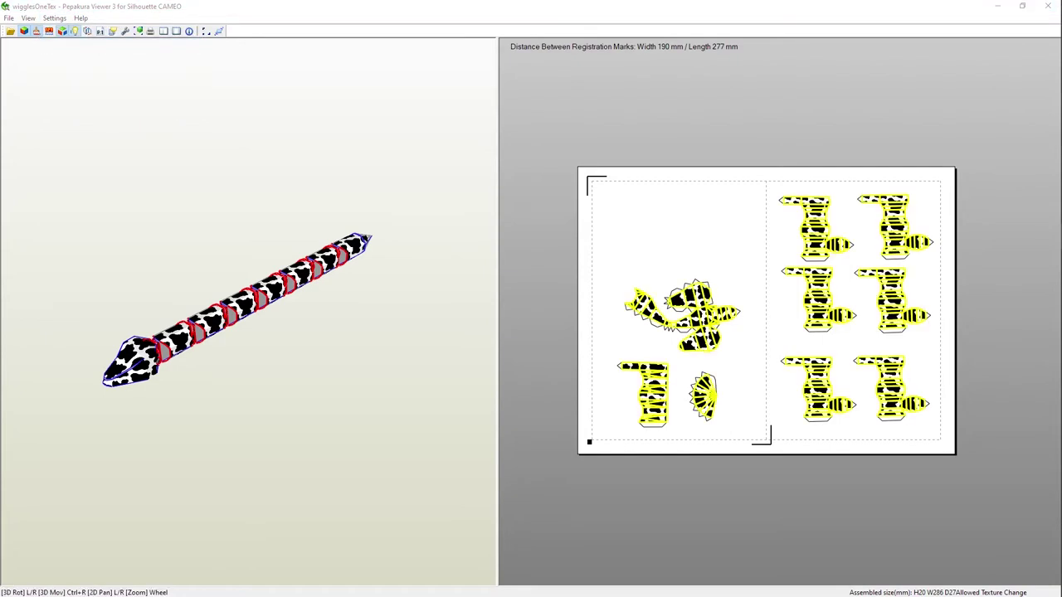
pyautogui.moveTo(329, 207); pyautogui.dragTo(384, 103)
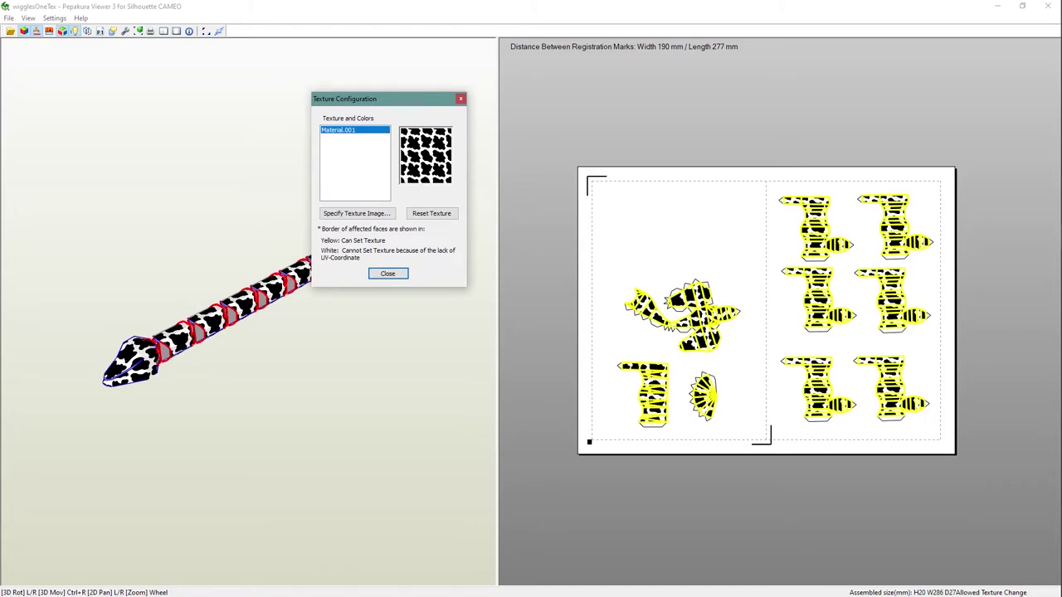
pyautogui.click(356, 213)
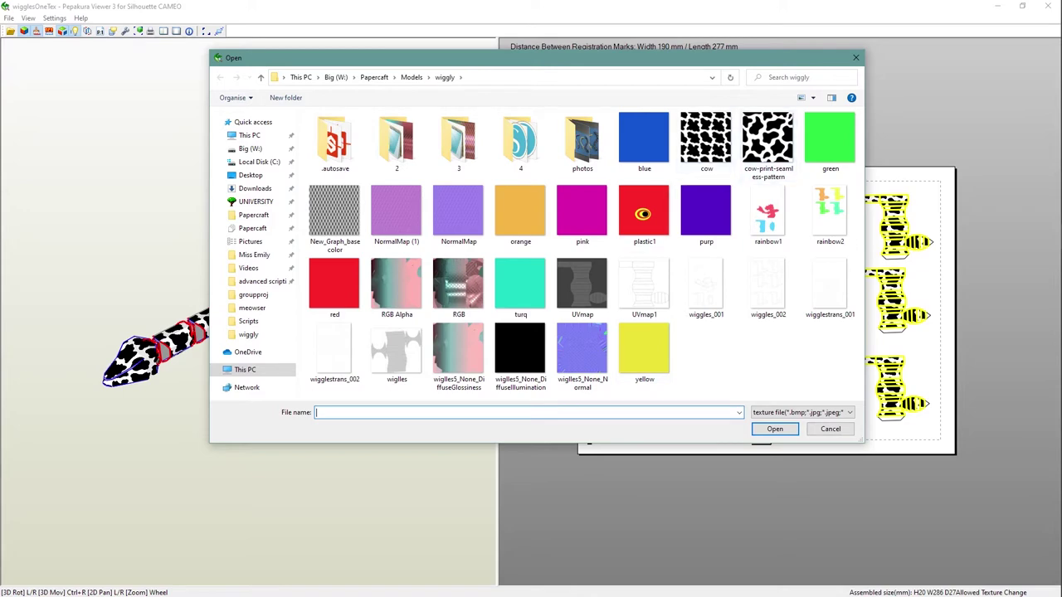
pyautogui.click(706, 137)
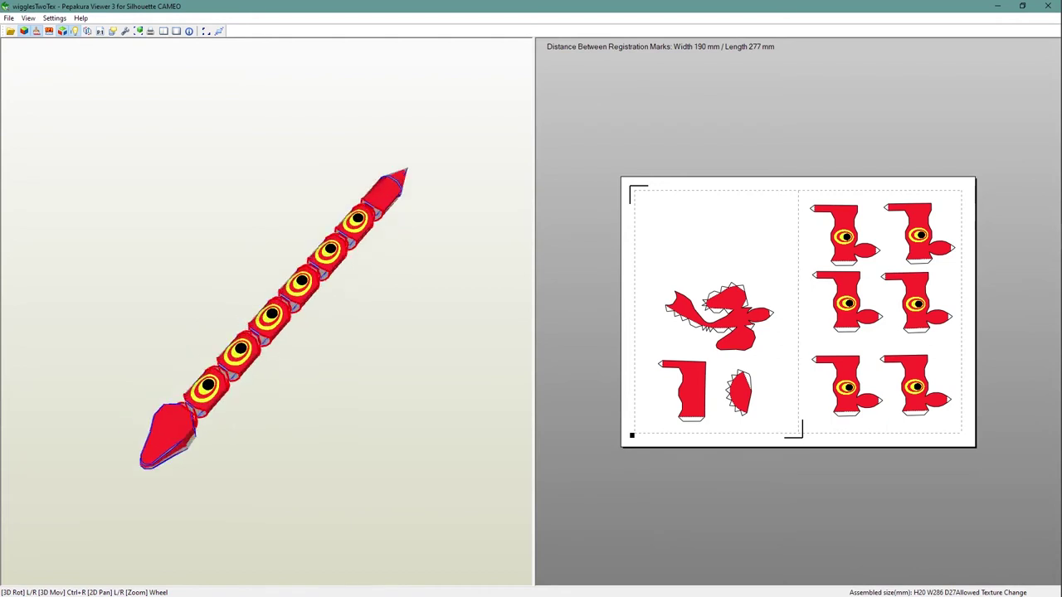
# - View the texture settings of the wigglesTwoTex and wigglesManyTex models, selecting Material.002 in the latter
pyautogui.click(54, 18)
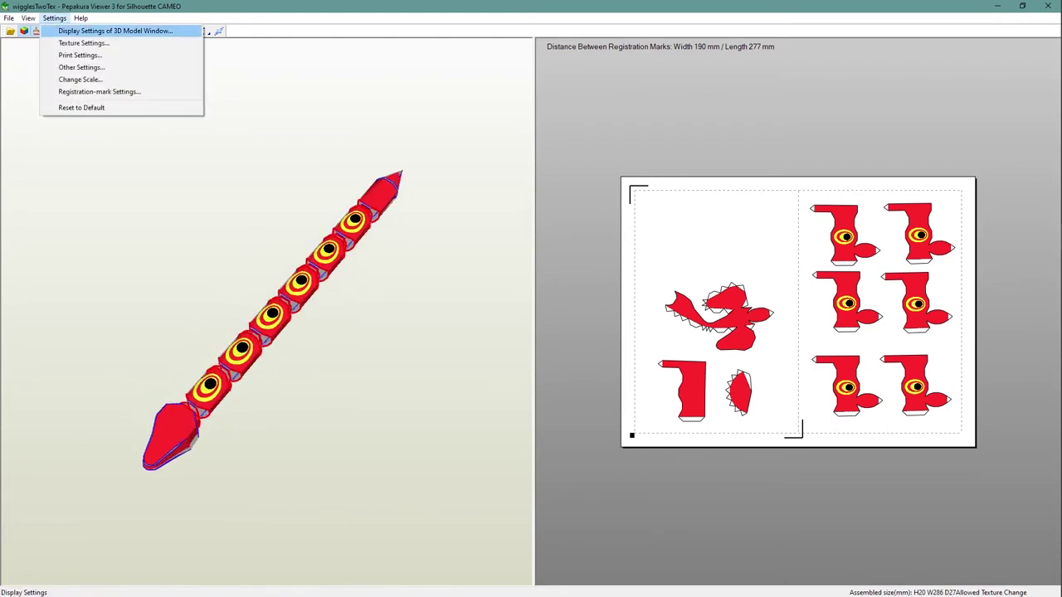
pyautogui.click(82, 41)
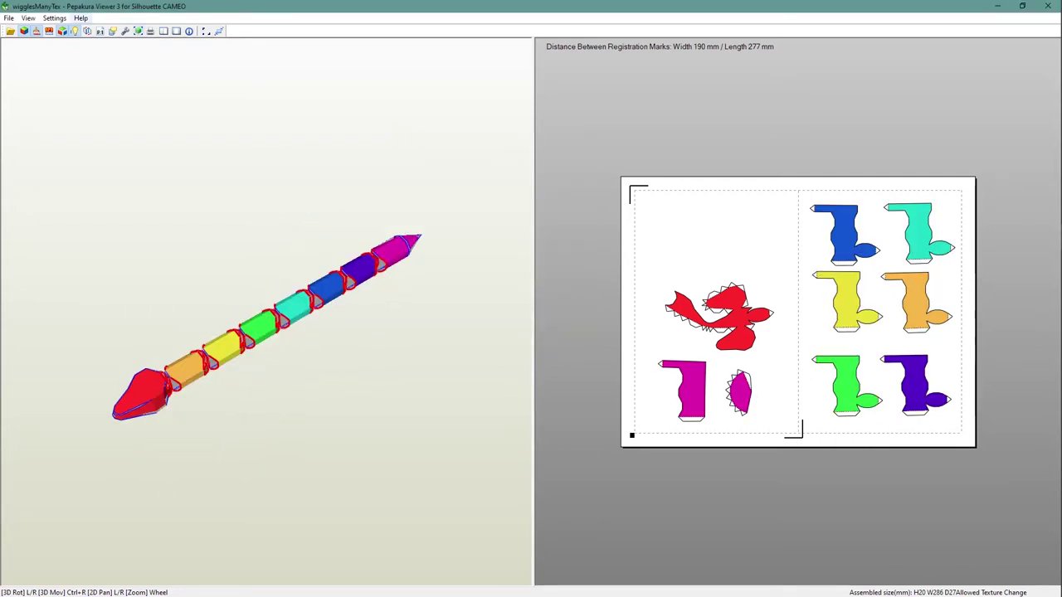
pyautogui.hotkey('alt', 's')
pyautogui.press('Up')
pyautogui.press('Return')
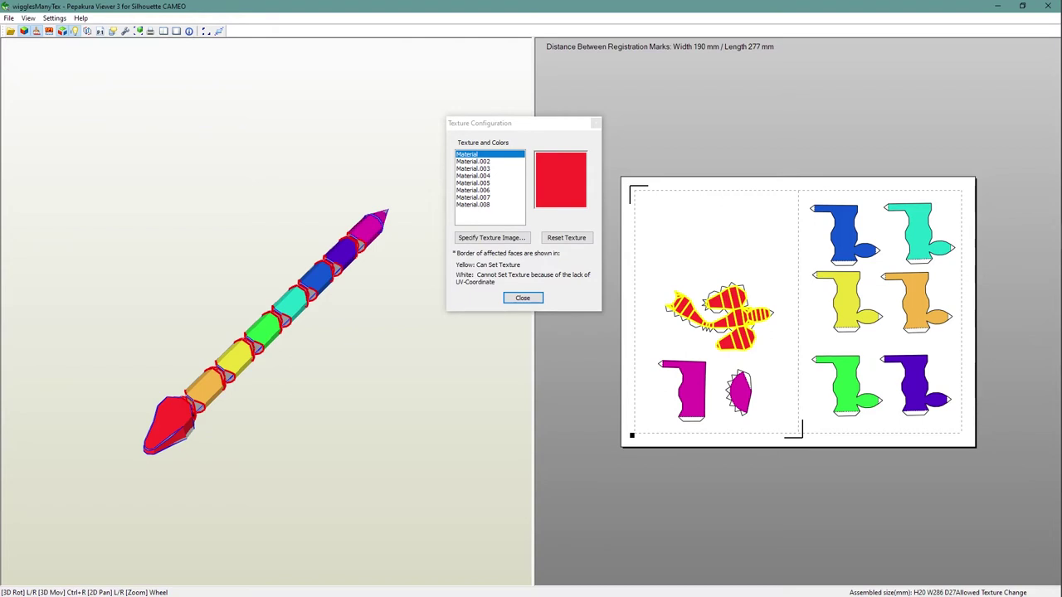
pyautogui.click(472, 160)
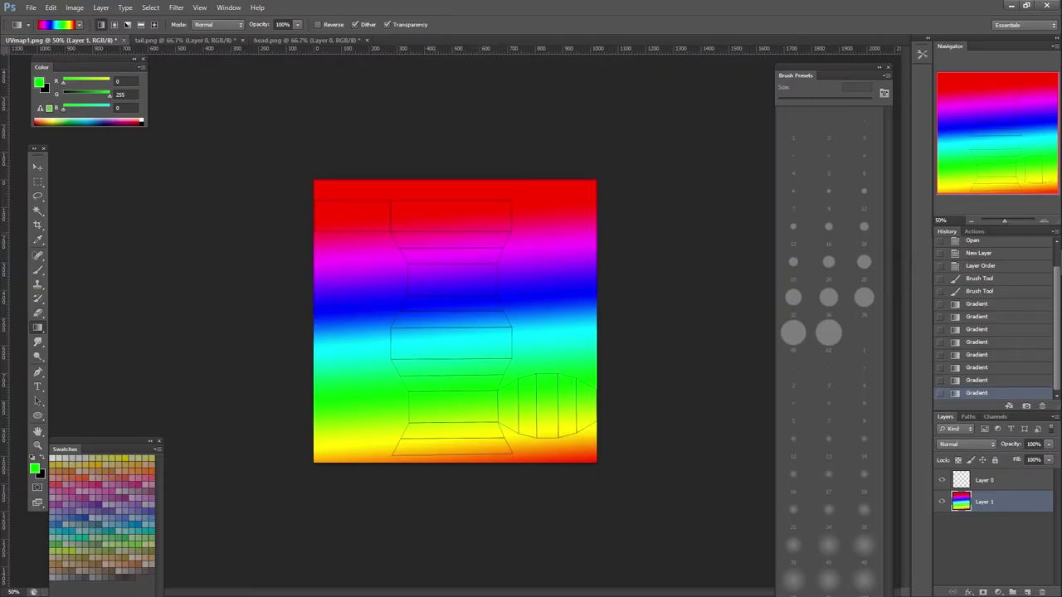
# - In Photoshop, fill Layer 1 of UVmap1.png with a rainbow gradient running diagonally from the upper-left to the lower-right corner
pyautogui.moveTo(398, 182); pyautogui.dragTo(497, 465)
pyautogui.moveTo(406, 179); pyautogui.dragTo(514, 464)
pyautogui.moveTo(332, 187); pyautogui.dragTo(572, 465)
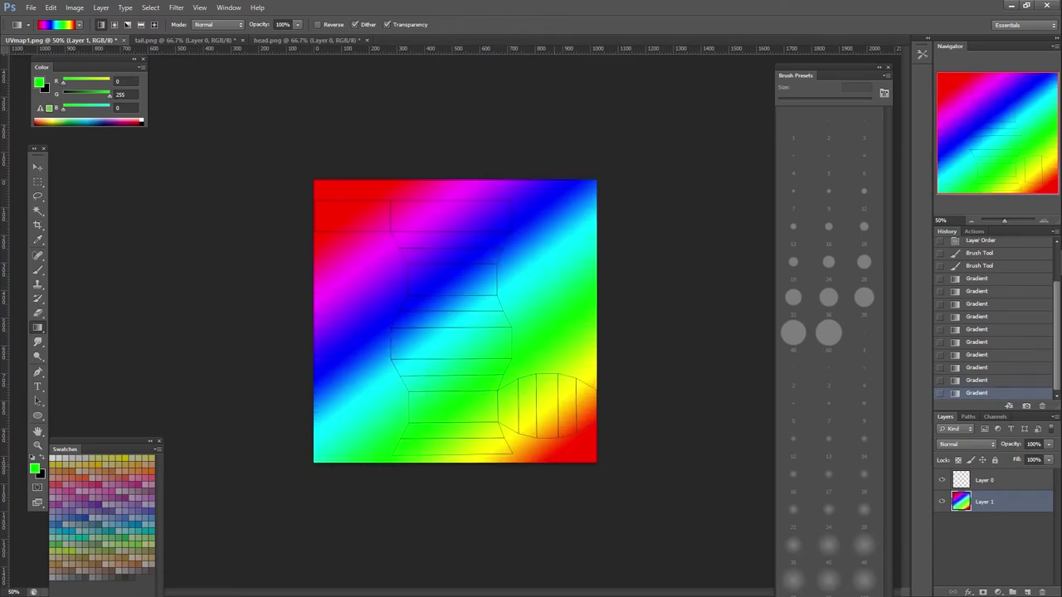
pyautogui.moveTo(654, 481); pyautogui.dragTo(689, 506)
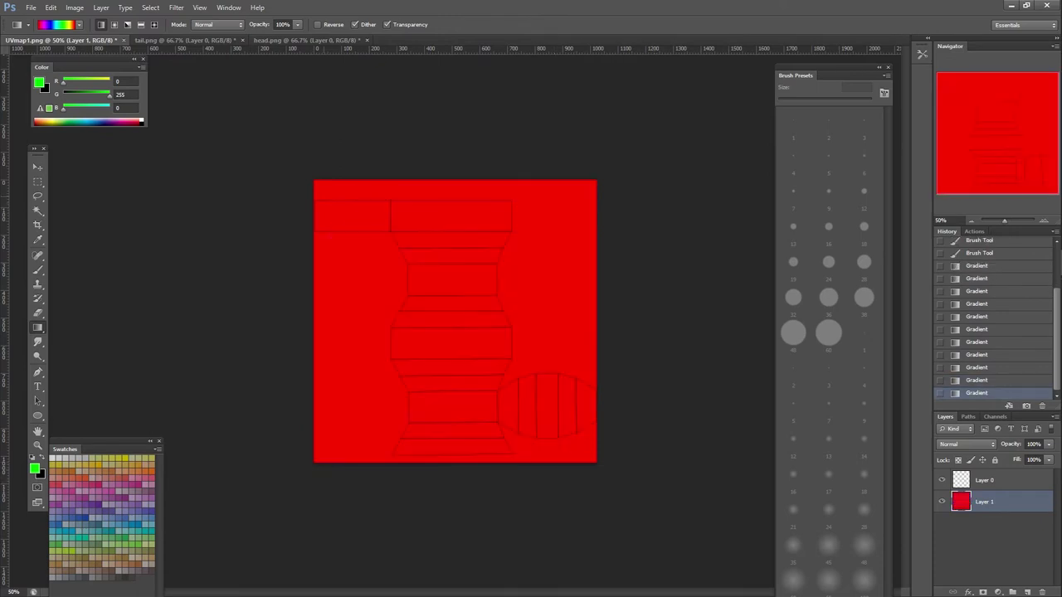
pyautogui.moveTo(317, 183); pyautogui.dragTo(593, 460)
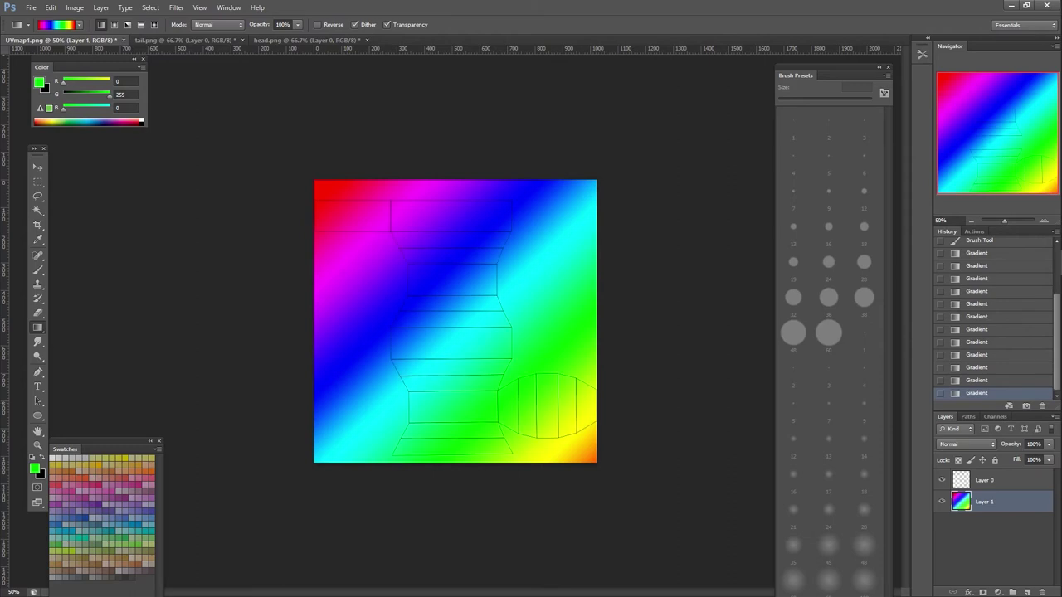
# - Paint a dark yellow scribbled patch with the 19 px Brush near the middle of the UV map on Layer 1
pyautogui.press('b')
pyautogui.moveTo(431, 327)
pyautogui.mouseDown()
pyautogui.moveTo(456, 357)
pyautogui.moveTo(440, 385)
pyautogui.moveTo(448, 364)
pyautogui.mouseUp()
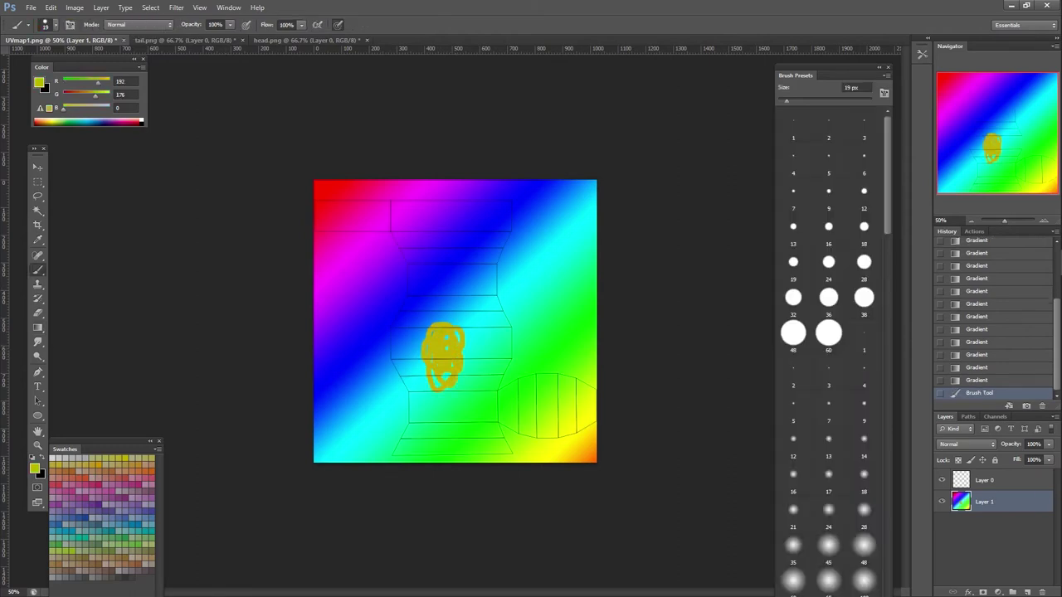
# - Switch to Paint by finding it through the system search
pyautogui.moveTo(1044, 132)
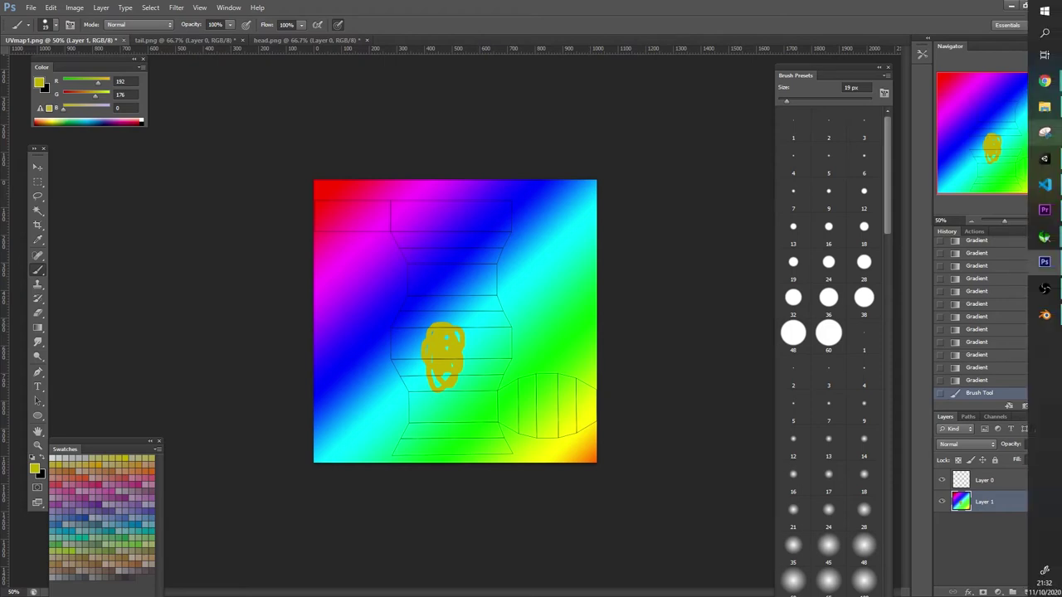
pyautogui.moveTo(1044, 288)
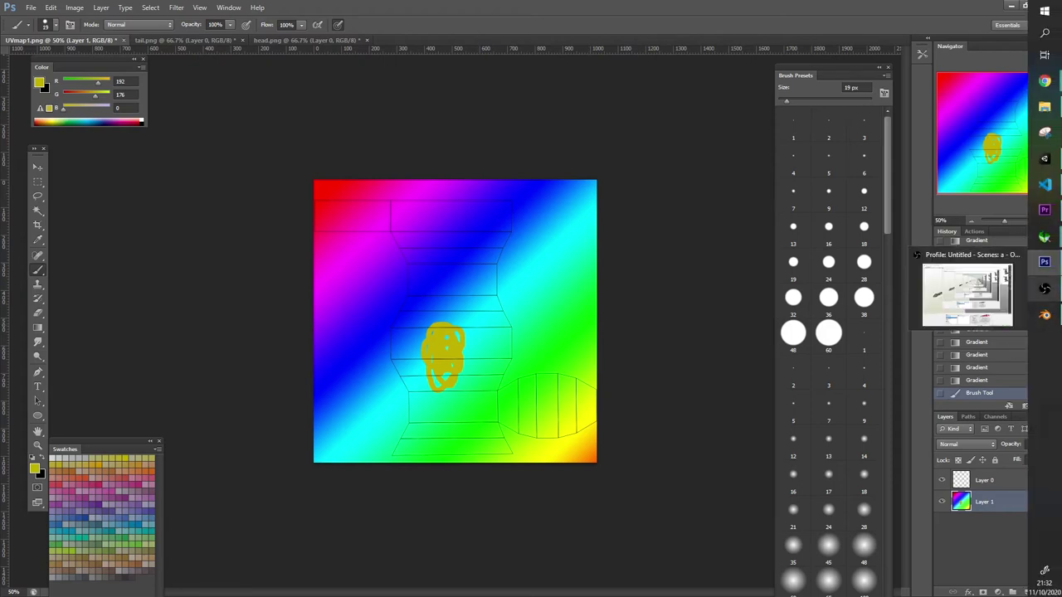
pyautogui.press('super')
pyautogui.write('pai')
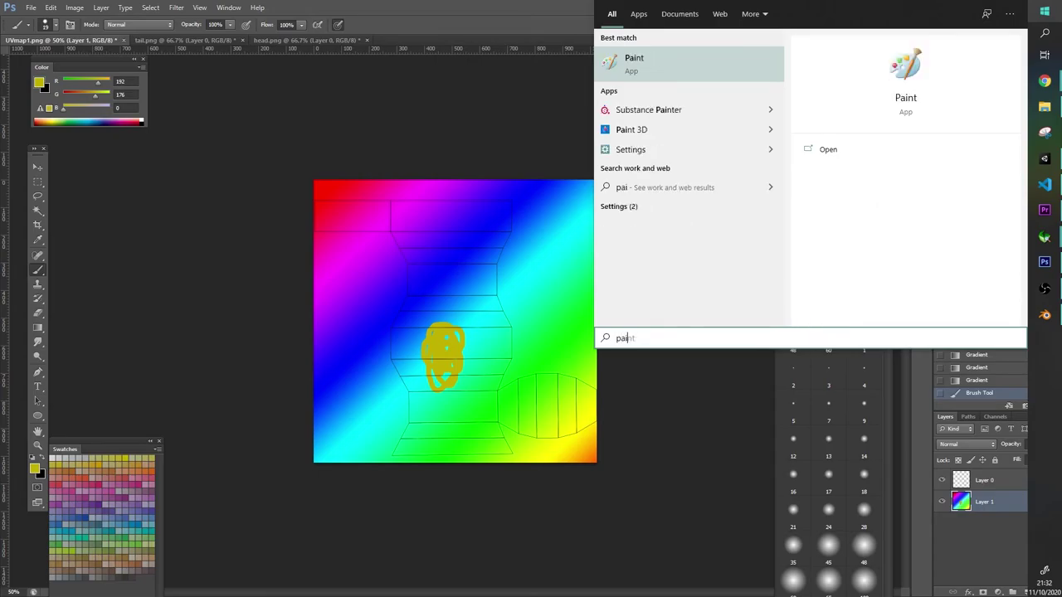
pyautogui.press('Return')
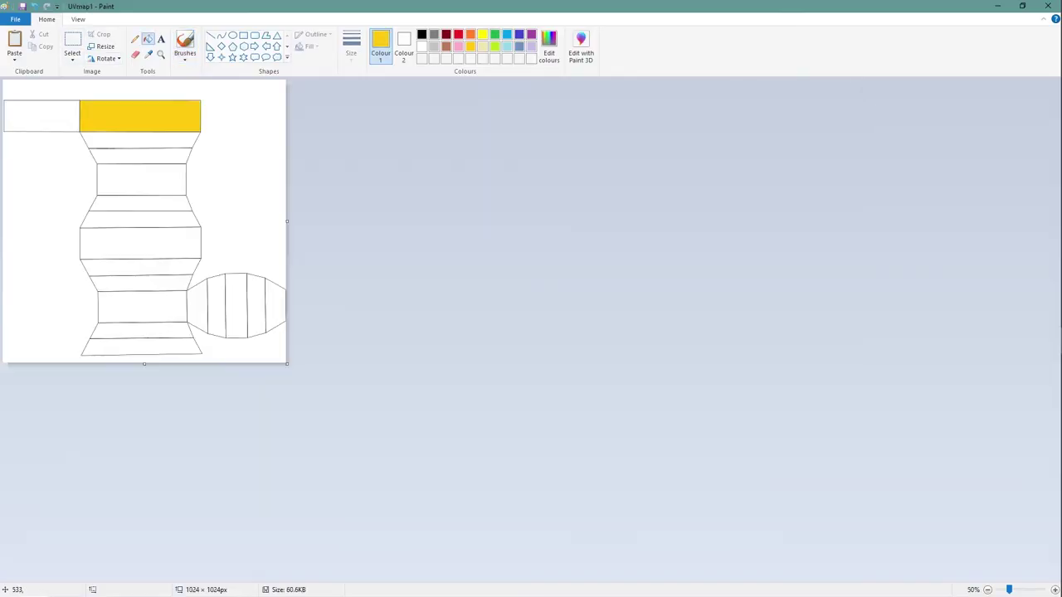
# - Fill the side strip, the upper and middle body sections and one lower section of the UV map with gold
pyautogui.click(142, 203)
pyautogui.click(143, 243)
pyautogui.click(142, 219)
pyautogui.click(143, 180)
pyautogui.click(143, 157)
pyautogui.click(142, 140)
pyautogui.click(41, 116)
pyautogui.click(154, 283)
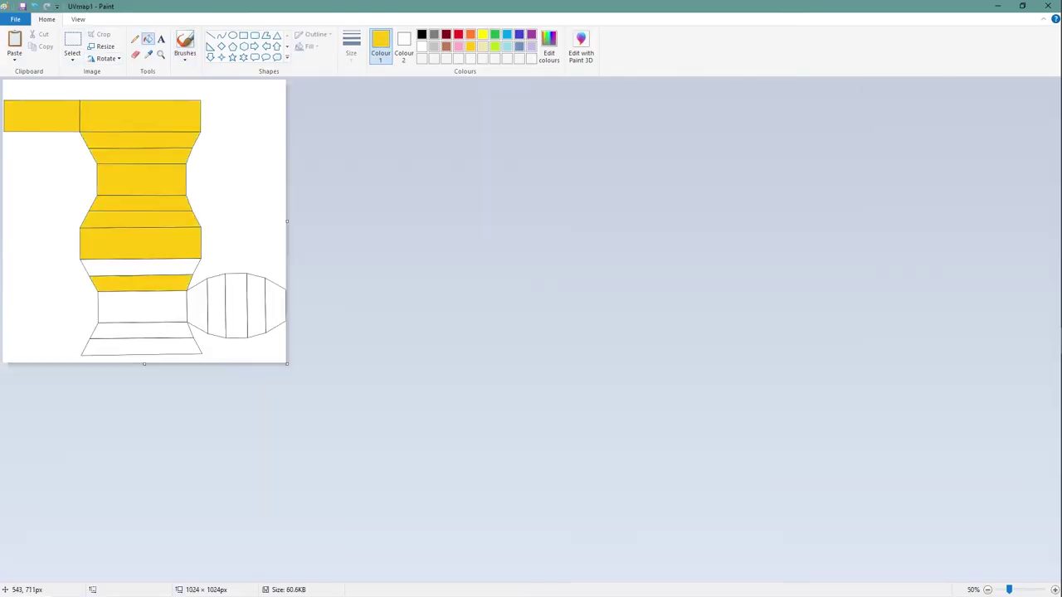
# - Draw a freehand red pencil line down through the gold body sections, and minimise the Paint window
pyautogui.click(470, 34)
pyautogui.click(457, 34)
pyautogui.click(135, 39)
pyautogui.moveTo(137, 118); pyautogui.dragTo(161, 253)
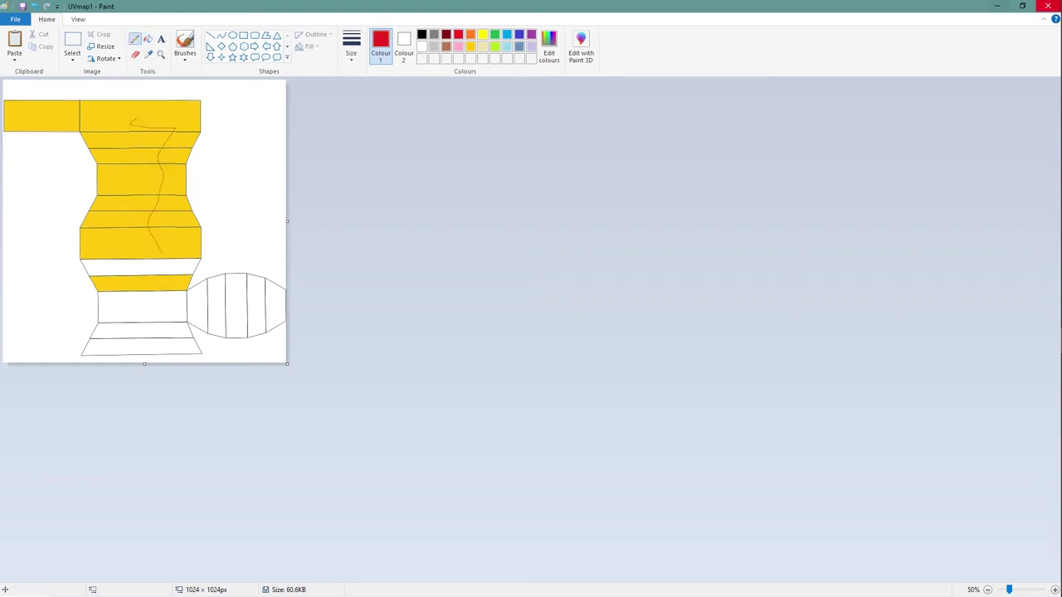
pyautogui.click(997, 6)
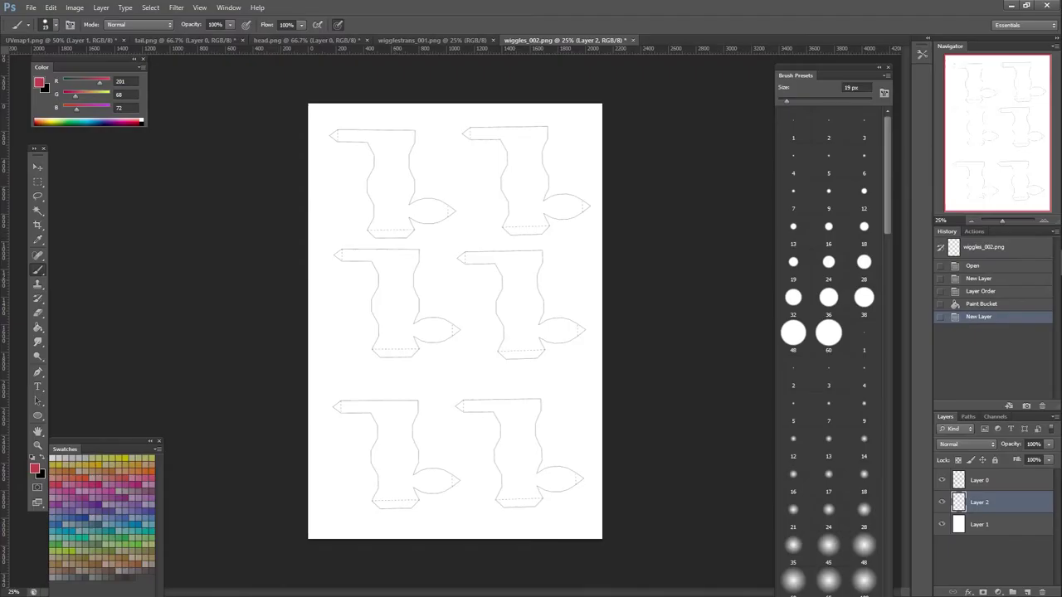
# - In Photoshop, brush a 19 px red zigzag over the first template of the middle row on Layer 2 of wiggles_002.png
pyautogui.moveTo(395, 282); pyautogui.dragTo(379, 337)
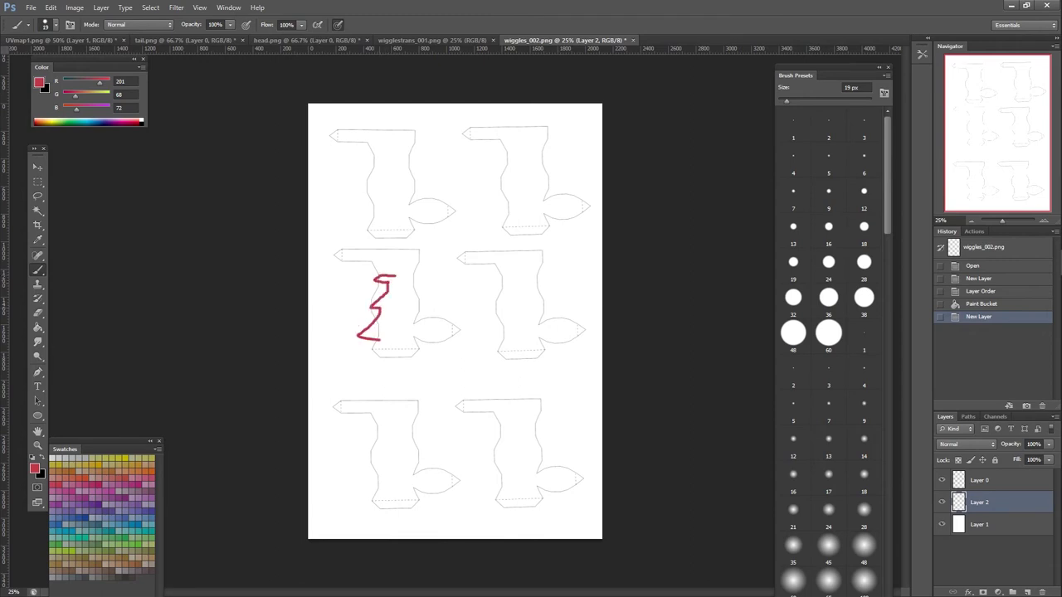